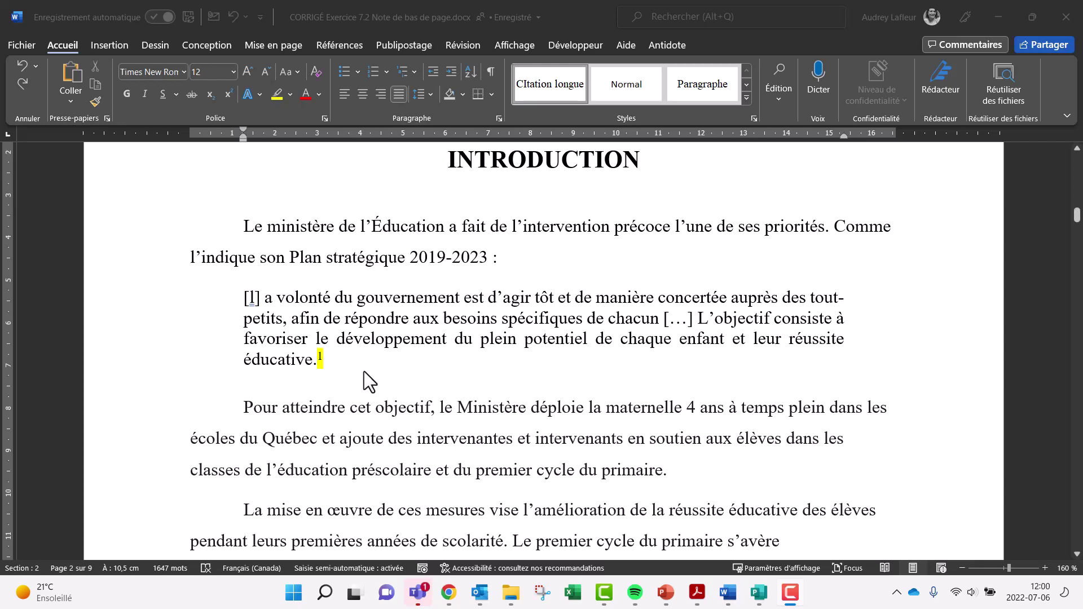
# Delete footnote 1 by removing its reference mark after "éducative." in the introduction's long quotation.
pyautogui.click(337, 360)
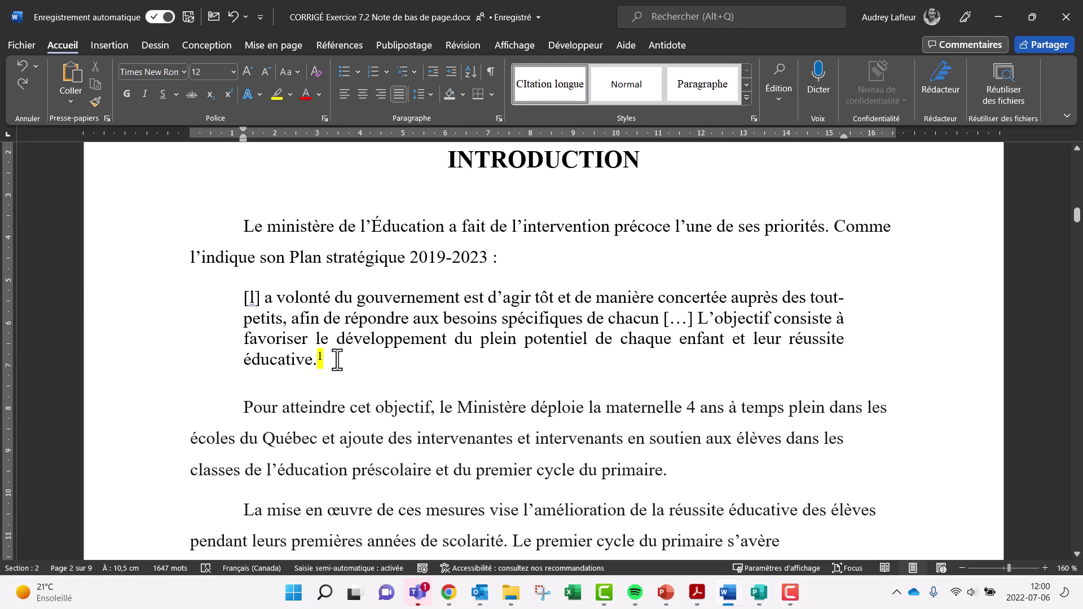
pyautogui.press('BackSpace')
pyautogui.press('BackSpace')
pyautogui.scroll(-12, 337, 361)
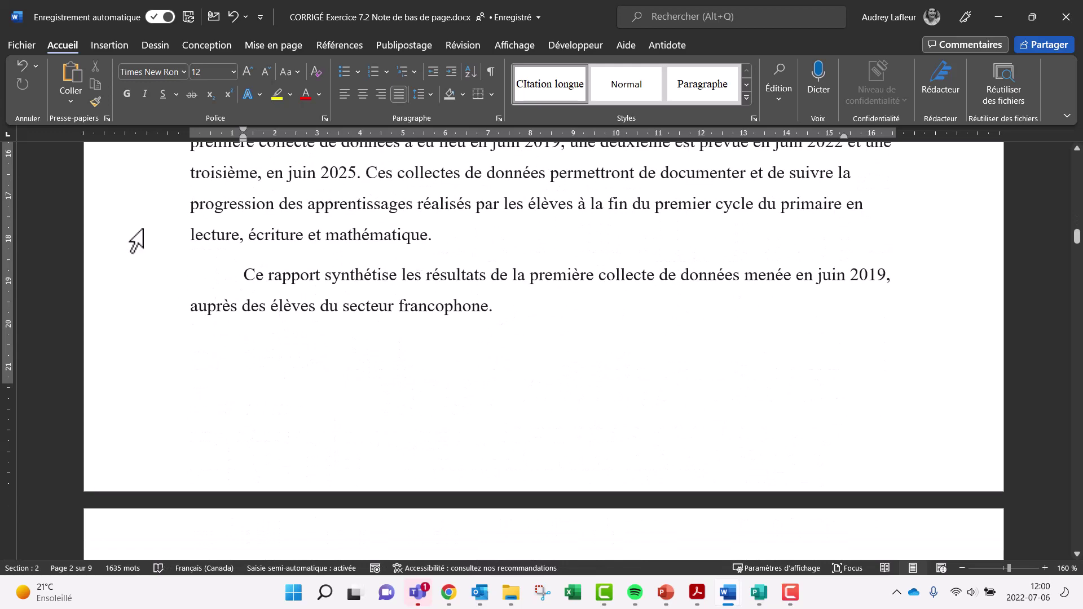
# Undo the footnote deletion and place the cursor after the reference mark at the end of the long quotation.
pyautogui.click(24, 65)
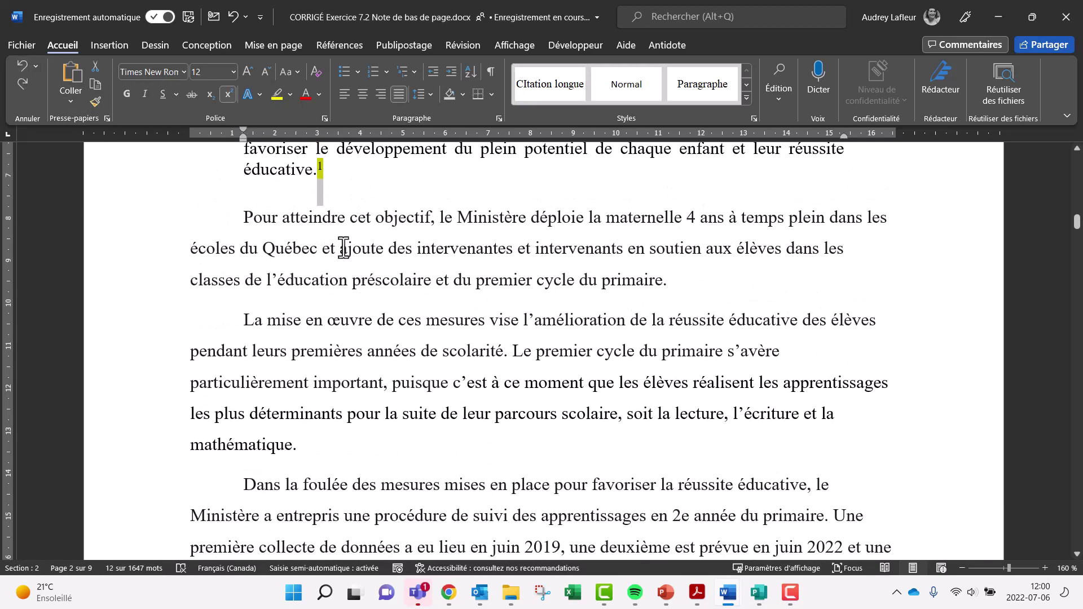
pyautogui.scroll(4, 341, 247)
pyautogui.click(340, 392)
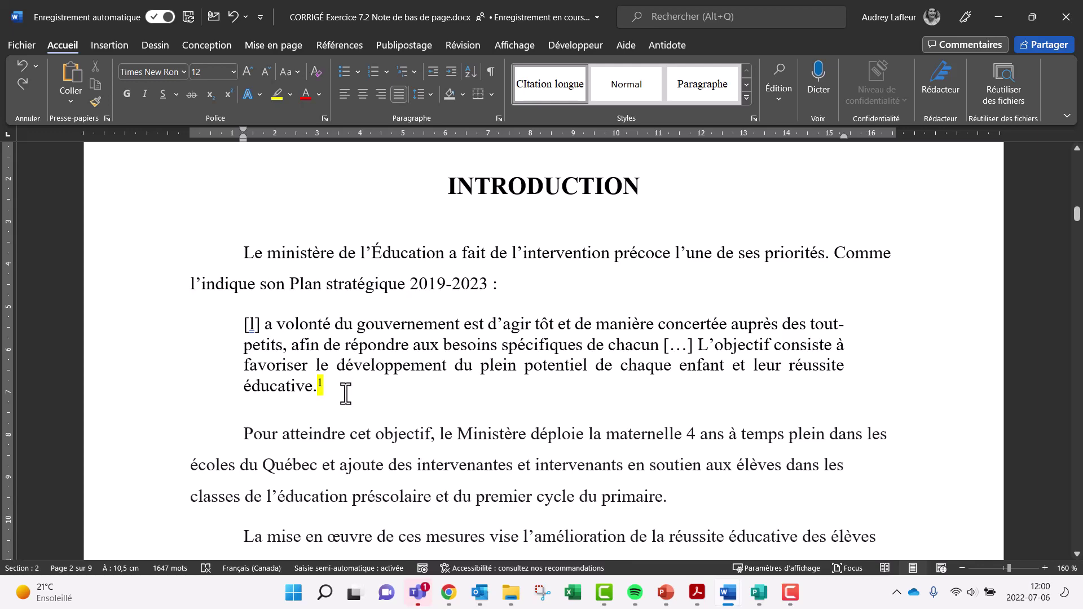
# Jump from footnote 1's text to its reference in the introduction using "Atteindre la note de bas de page", and delete that reference mark.
pyautogui.scroll(-7, 363, 392)
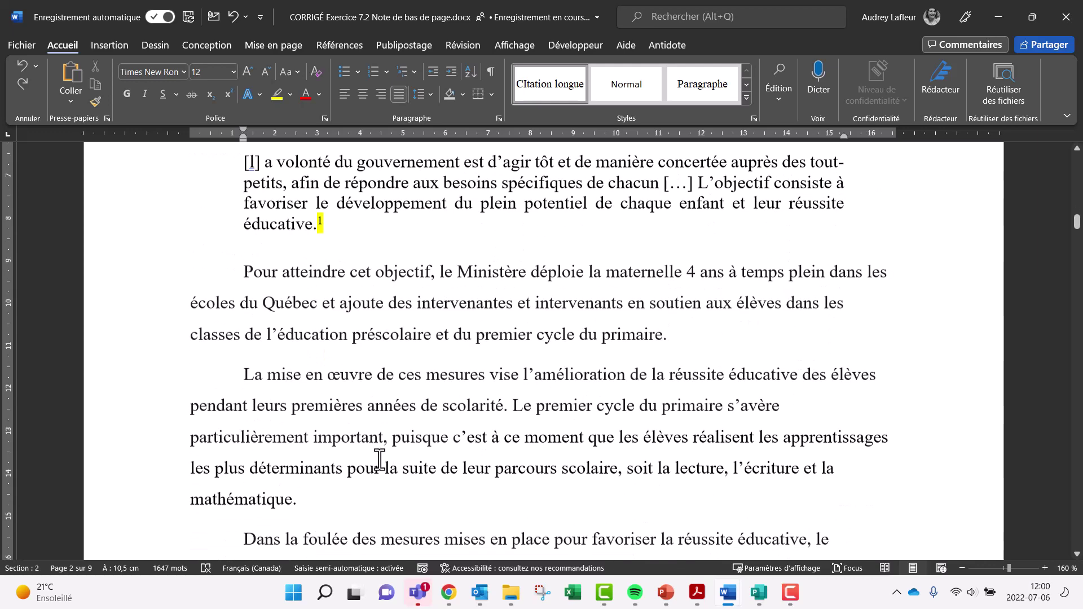
pyautogui.scroll(-3, 379, 459)
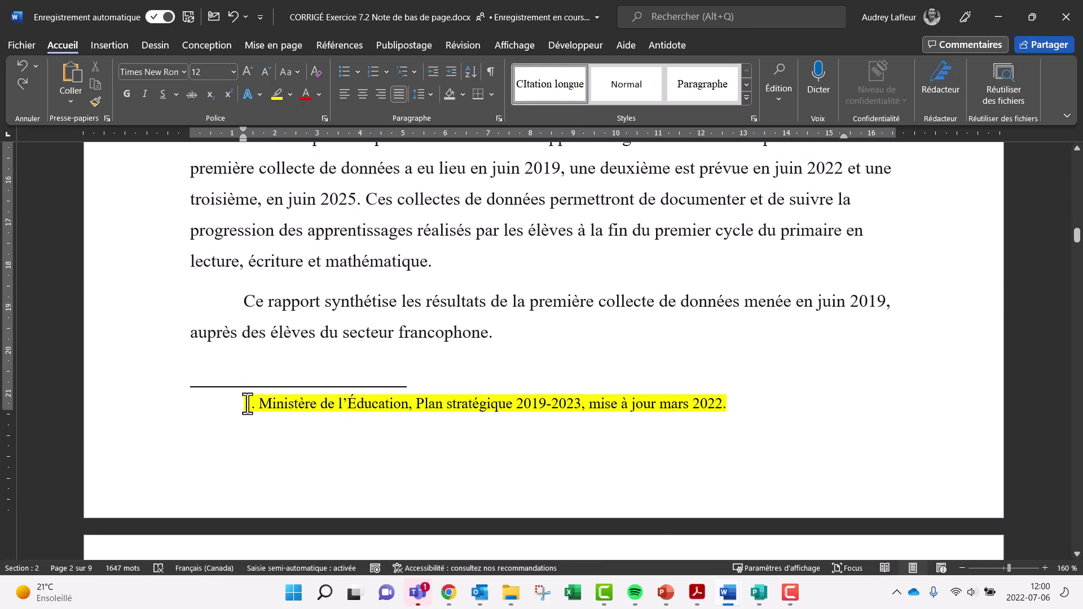
pyautogui.click(247, 404)
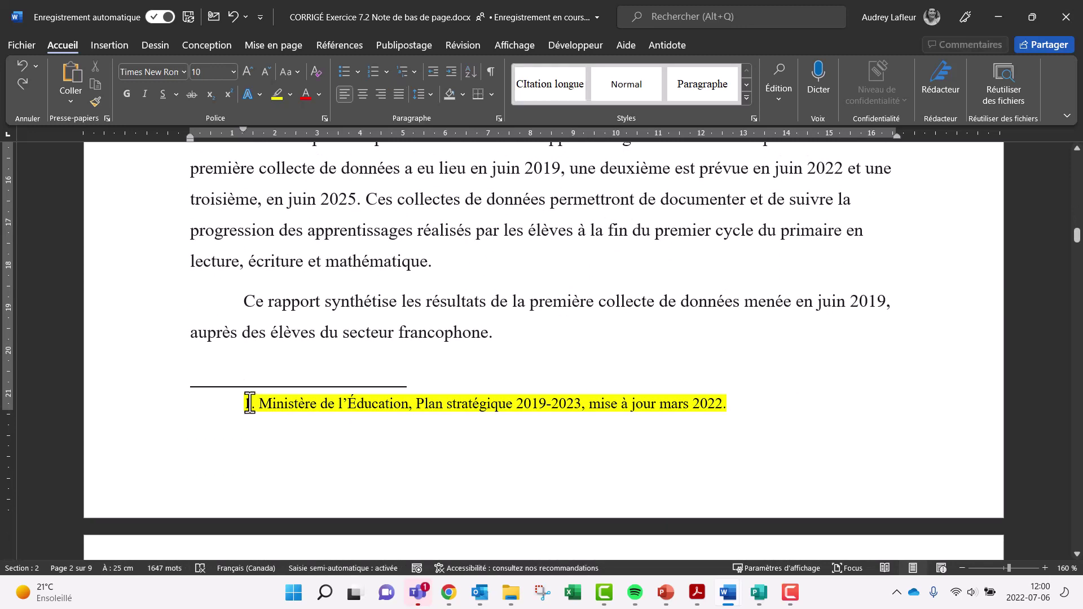
pyautogui.rightClick(248, 404)
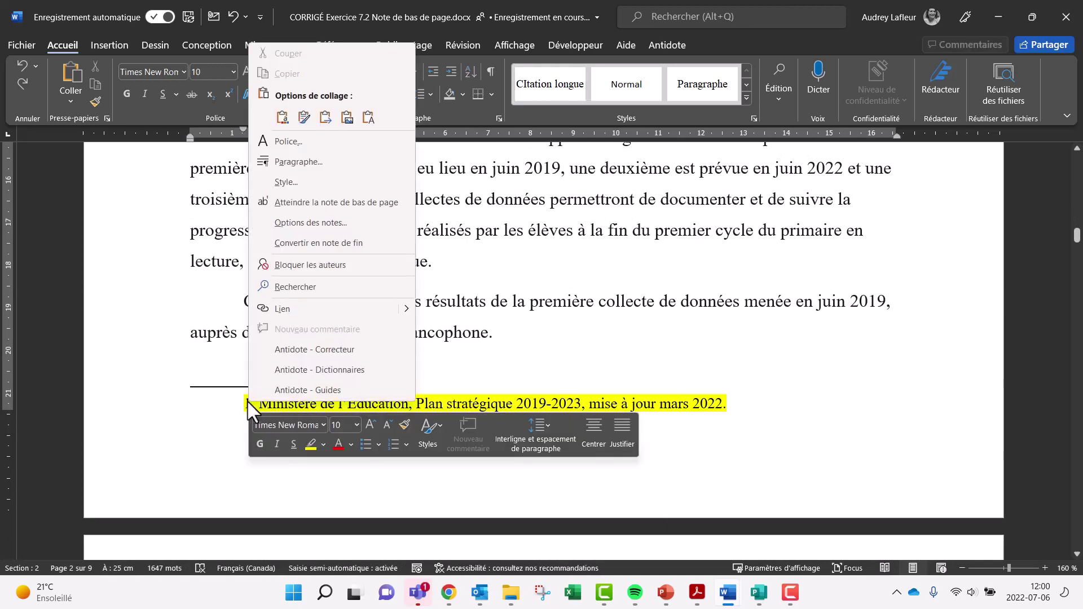
pyautogui.click(310, 203)
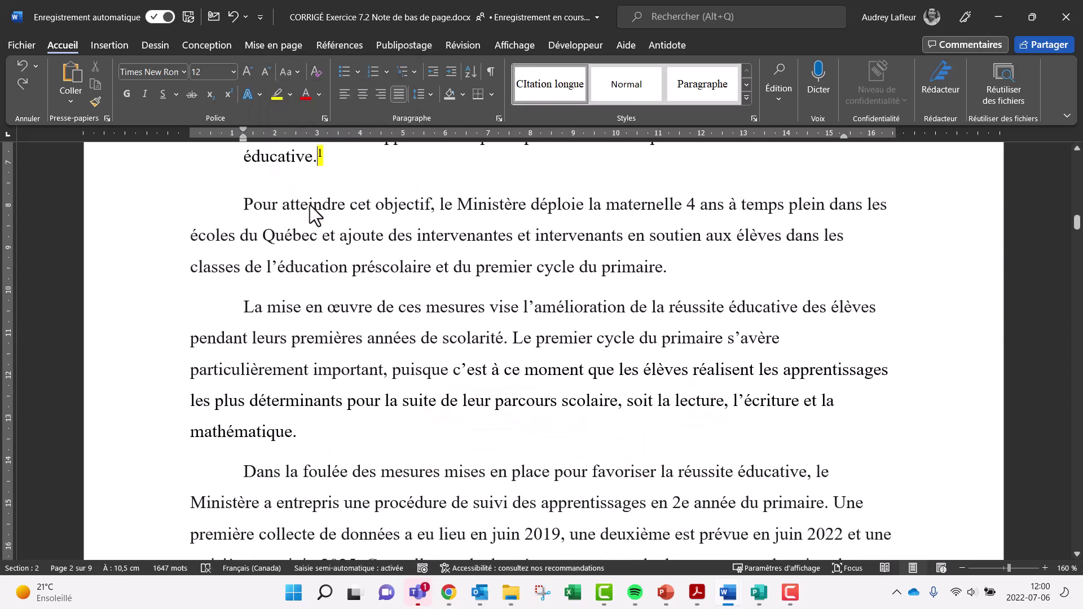
pyautogui.scroll(3, 332, 254)
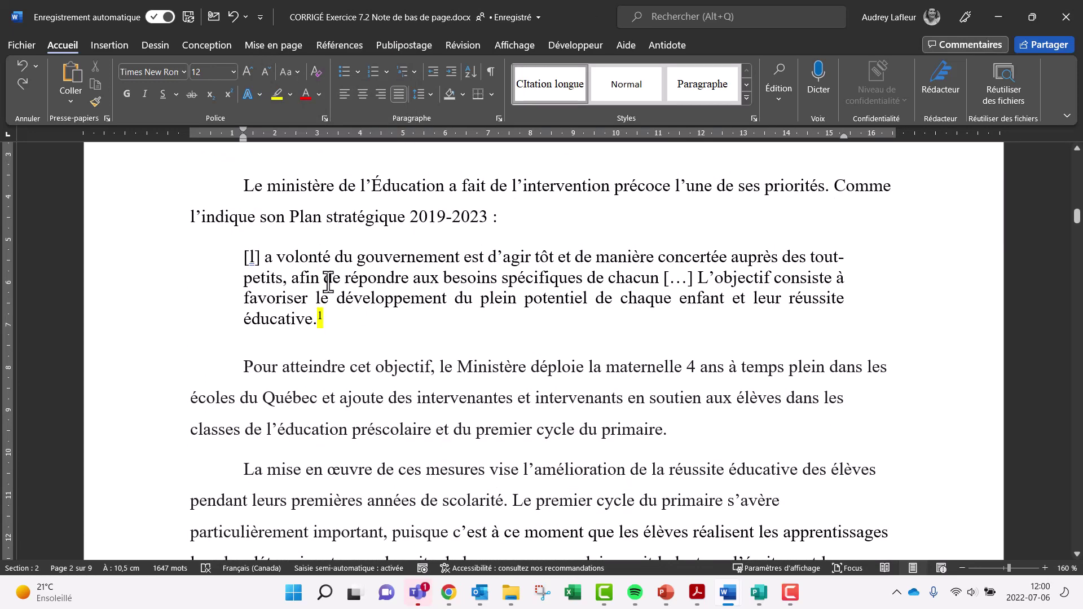
pyautogui.press('BackSpace')
pyautogui.press('BackSpace')
pyautogui.scroll(-10, 361, 355)
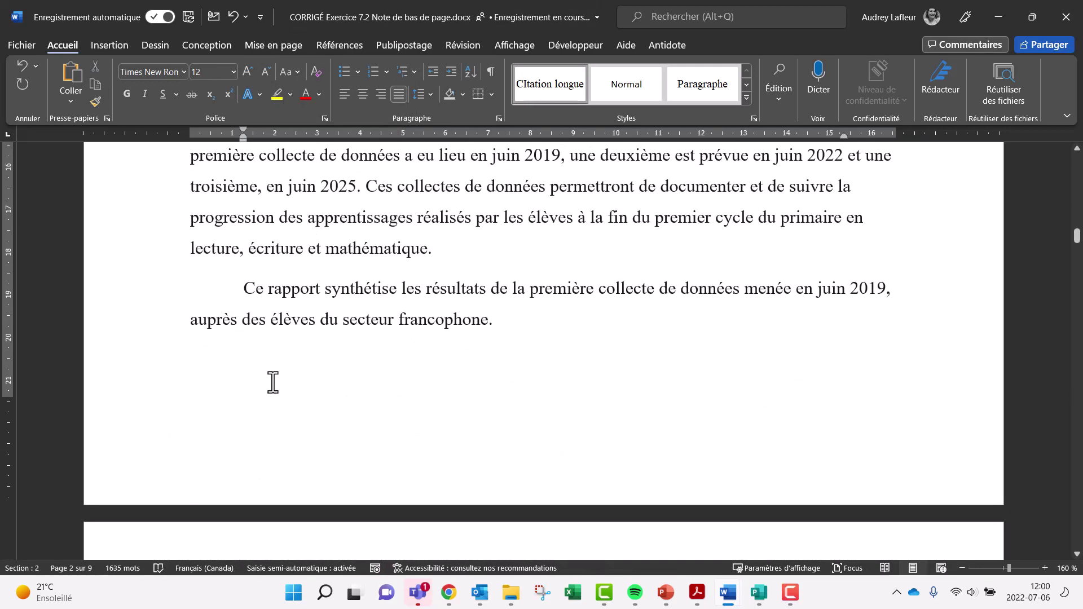
# Undo the last footnote deletion and put the cursor back at the end of the introduction's long quotation.
pyautogui.click(22, 64)
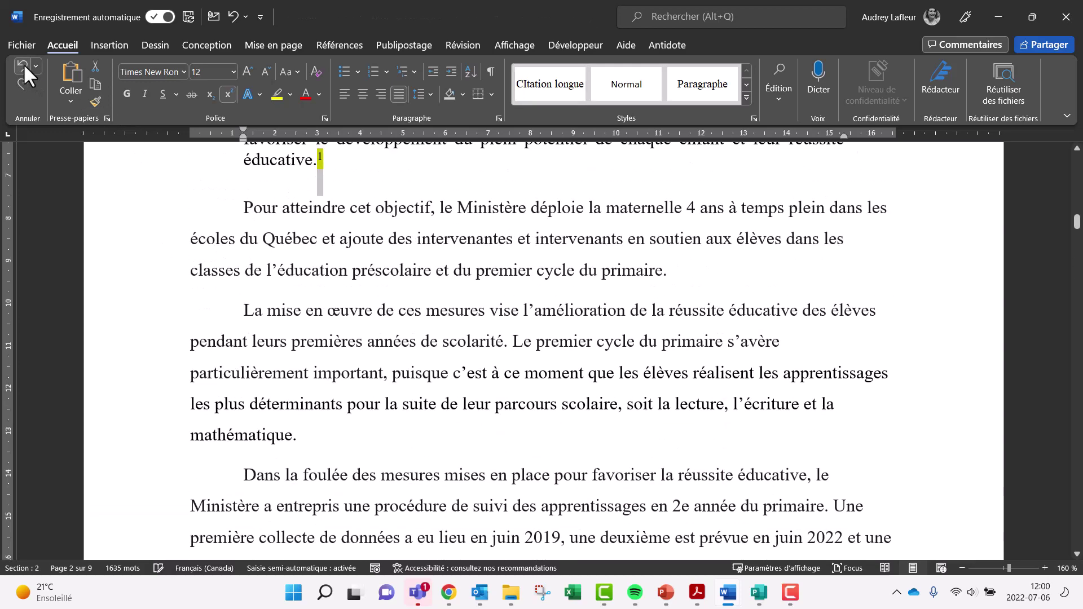
pyautogui.scroll(2, 395, 288)
pyautogui.click(348, 276)
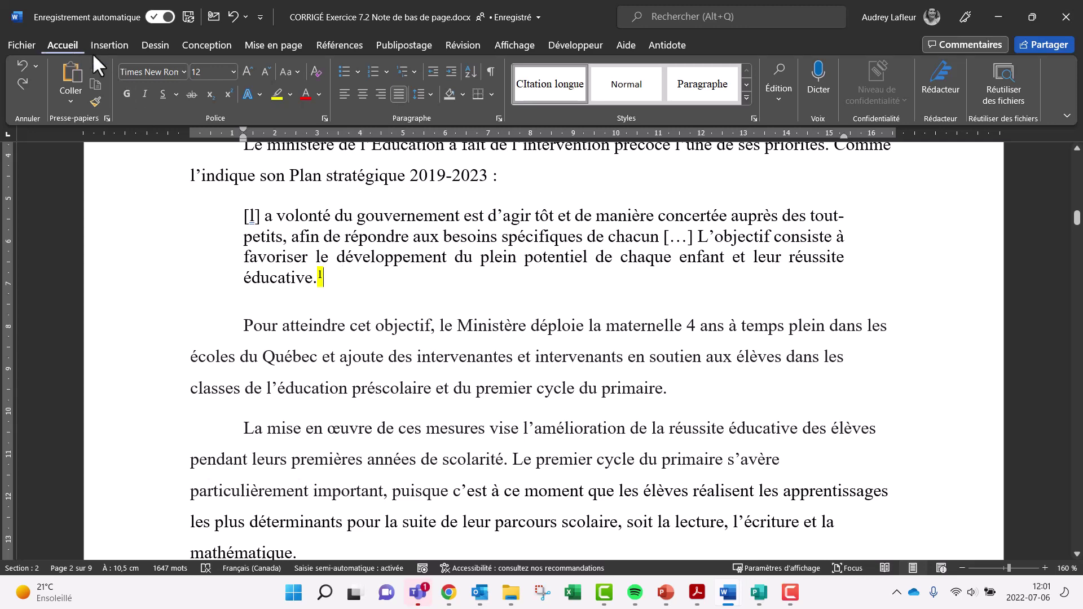
# Remove every footnote in the document by replacing all occurrences of ^f with nothing, and close Find and Replace.
pyautogui.click(784, 103)
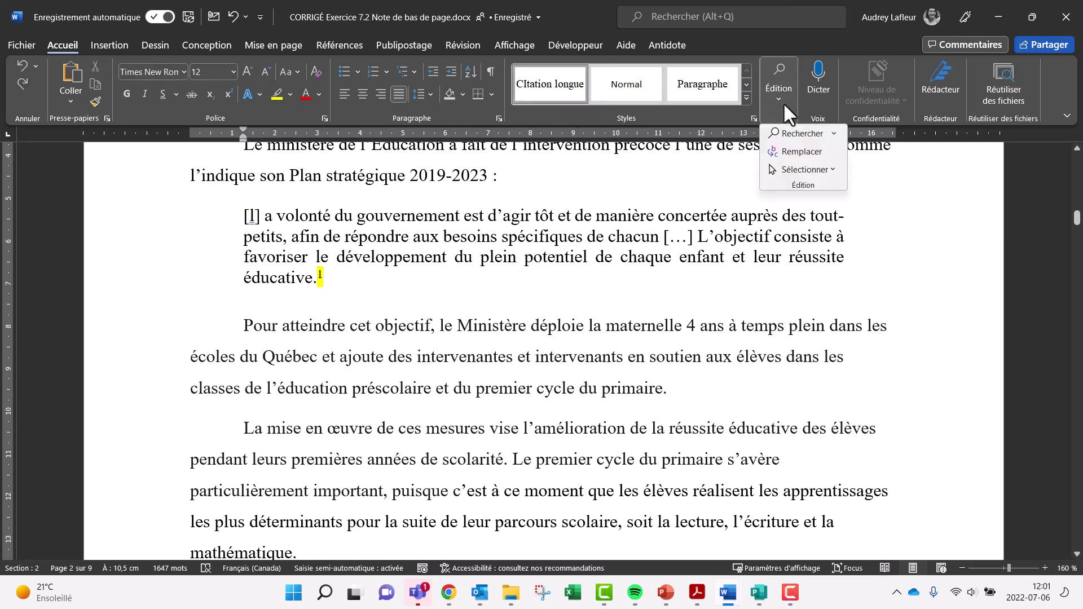
pyautogui.click(796, 151)
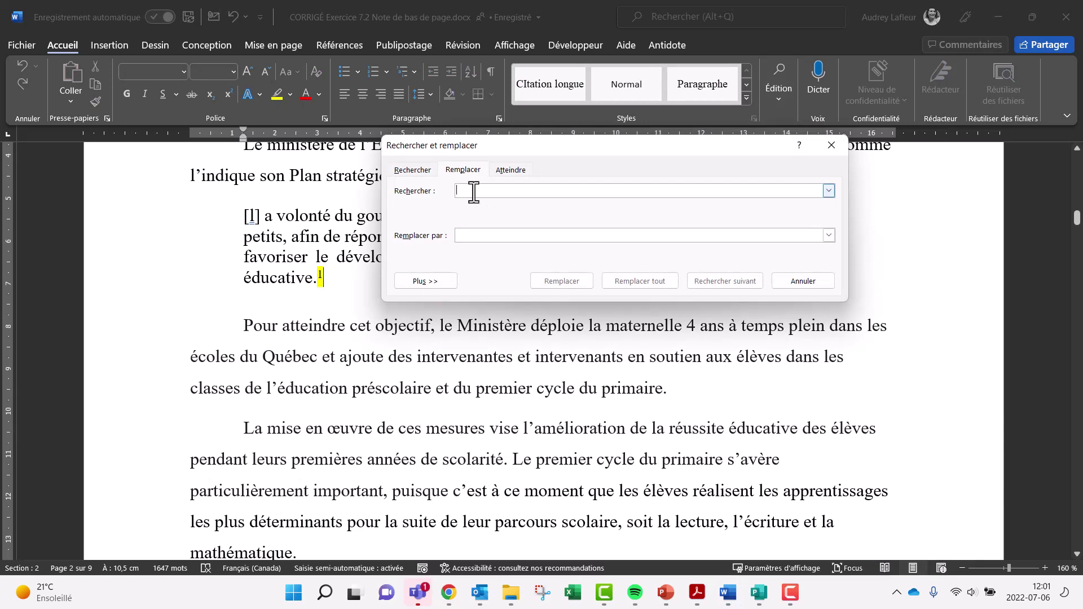
pyautogui.write('^')
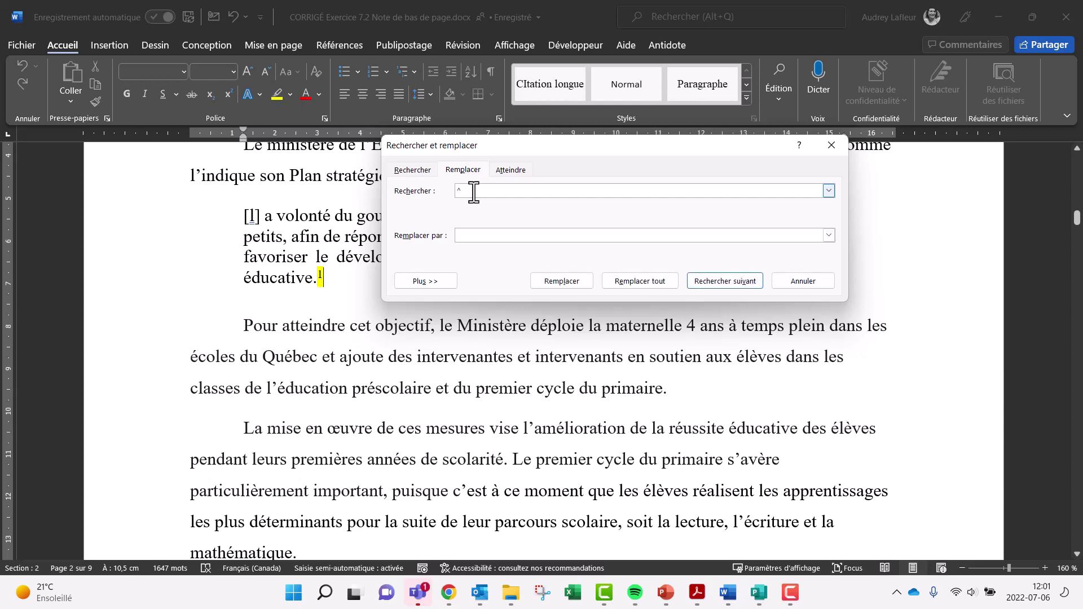
pyautogui.write('f')
pyautogui.click(471, 240)
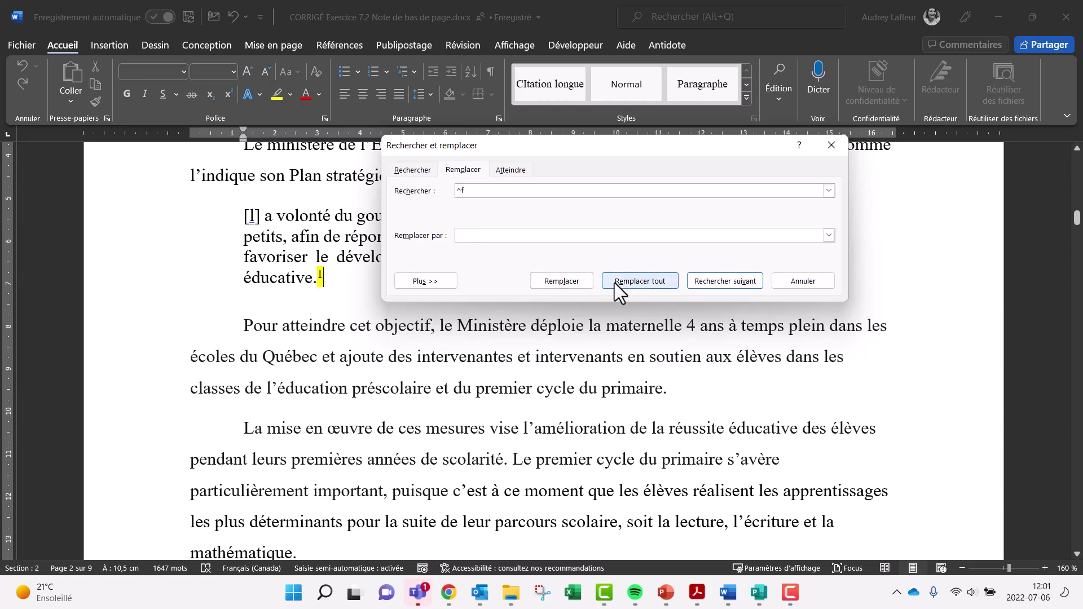
pyautogui.click(644, 281)
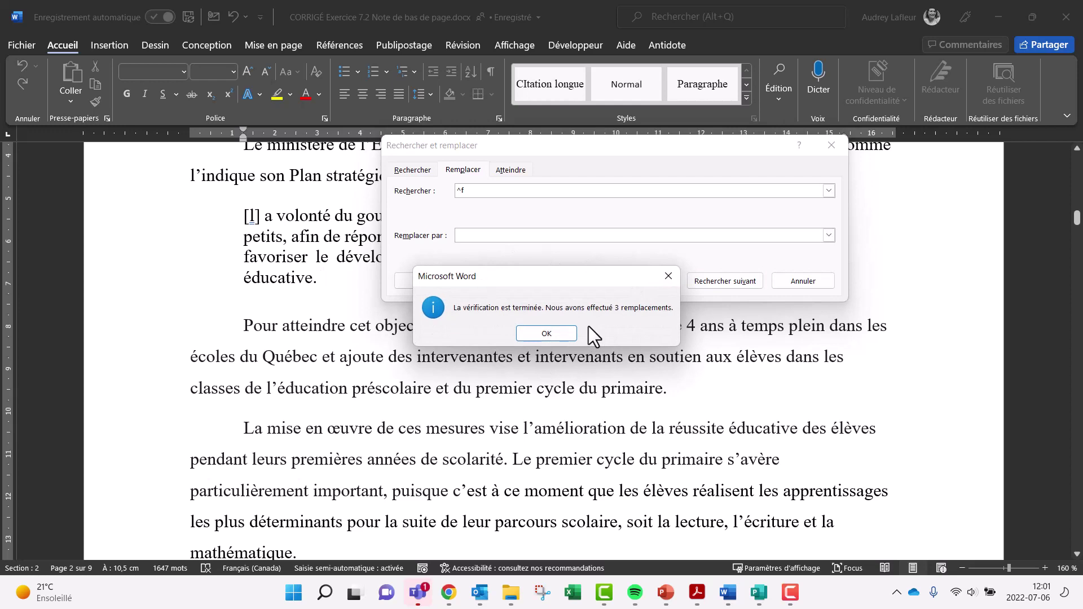
pyautogui.click(547, 334)
pyautogui.click(802, 281)
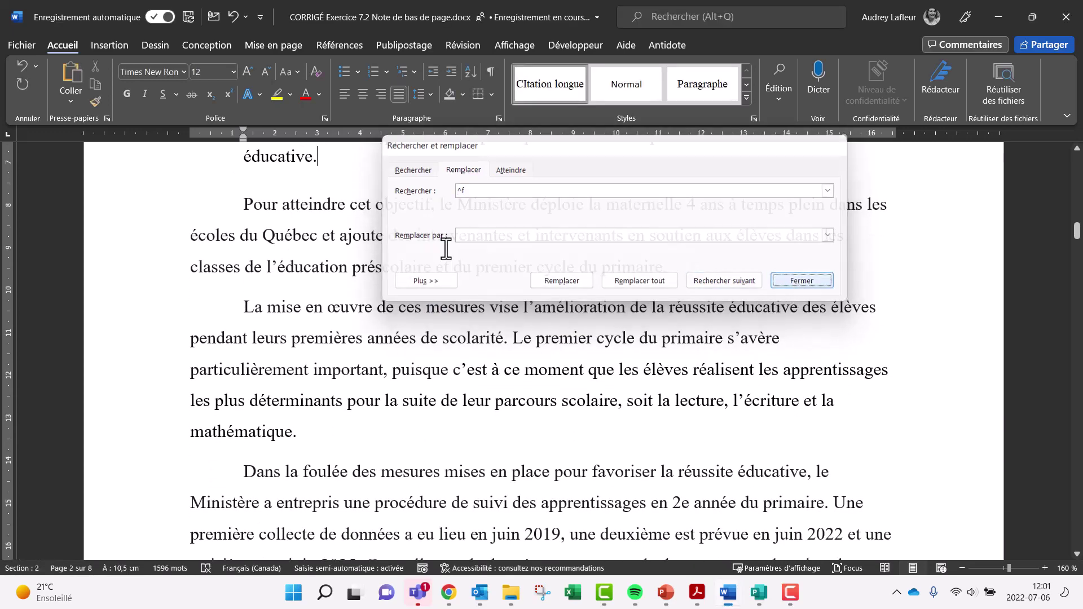
# Check the introduction and the following sections for remaining footnotes, and undo the replacement of all footnote marks.
pyautogui.scroll(3, 358, 181)
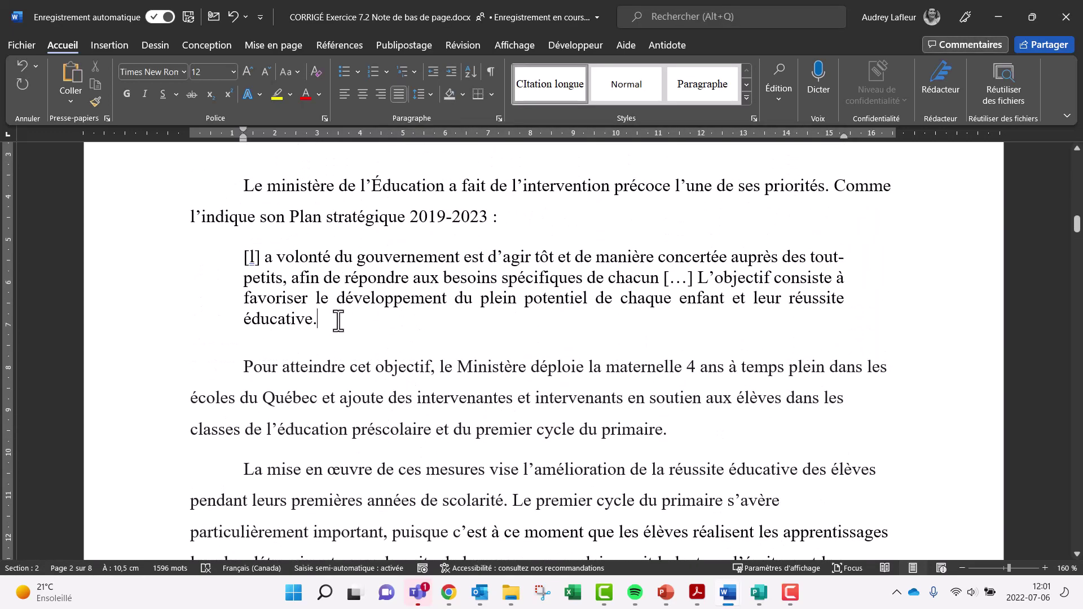
pyautogui.scroll(-15, 338, 321)
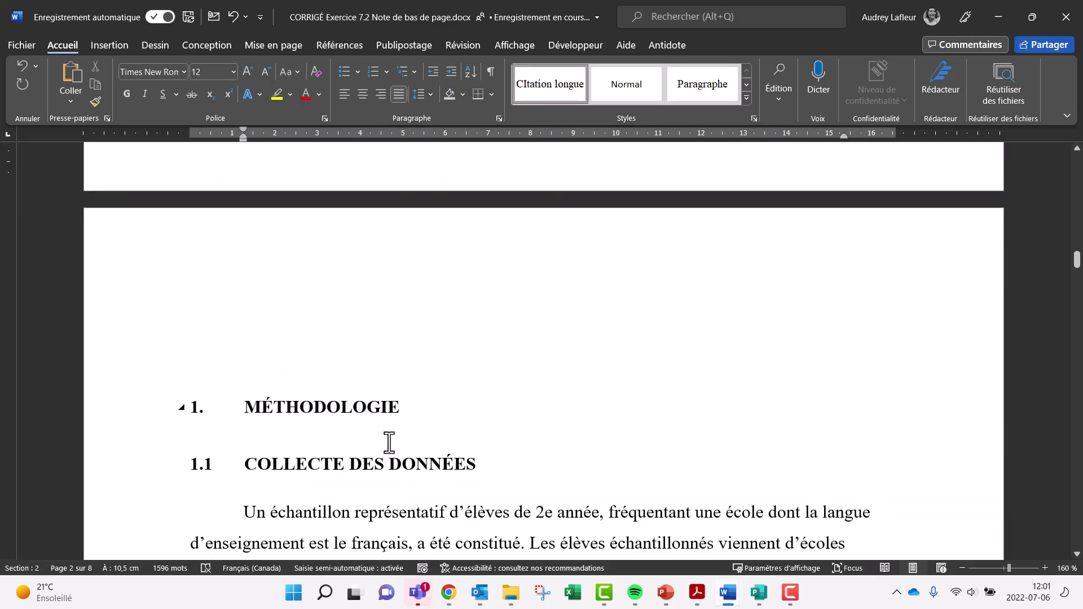
pyautogui.scroll(-12, 388, 442)
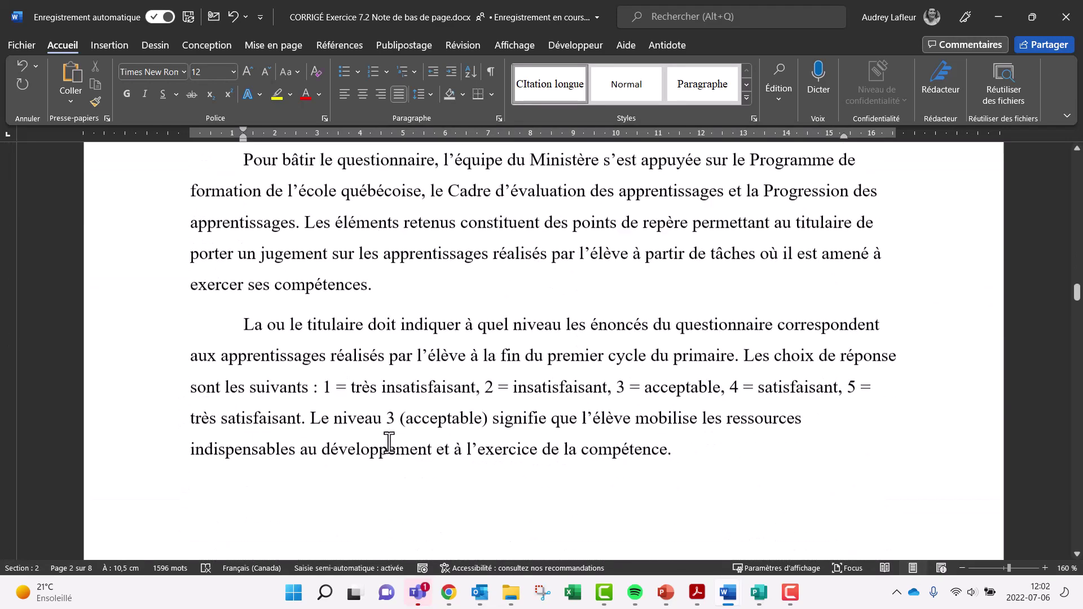
pyautogui.scroll(-10, 388, 442)
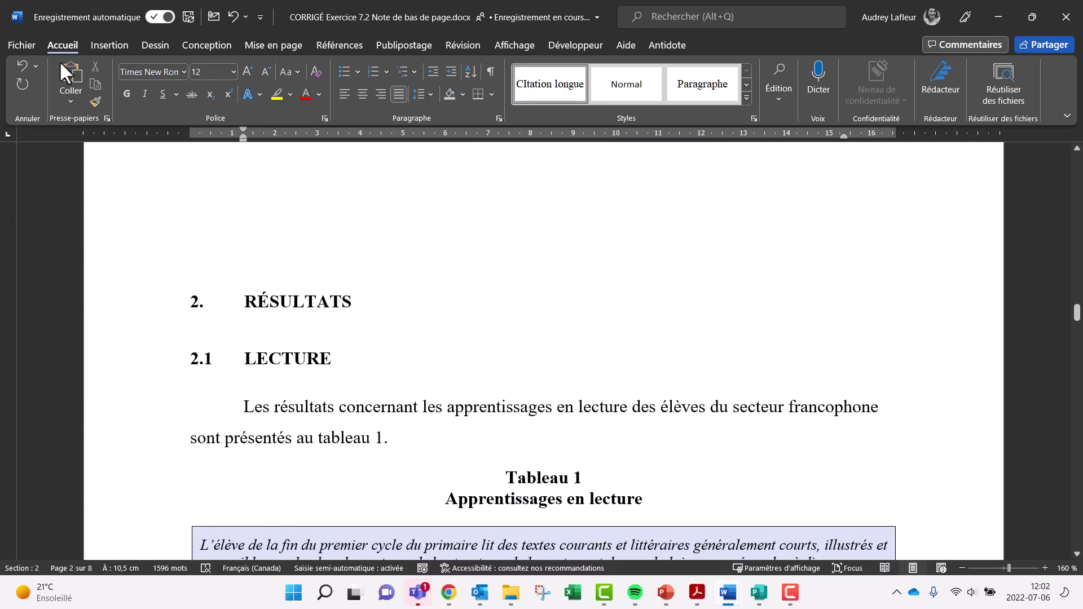
pyautogui.click(23, 63)
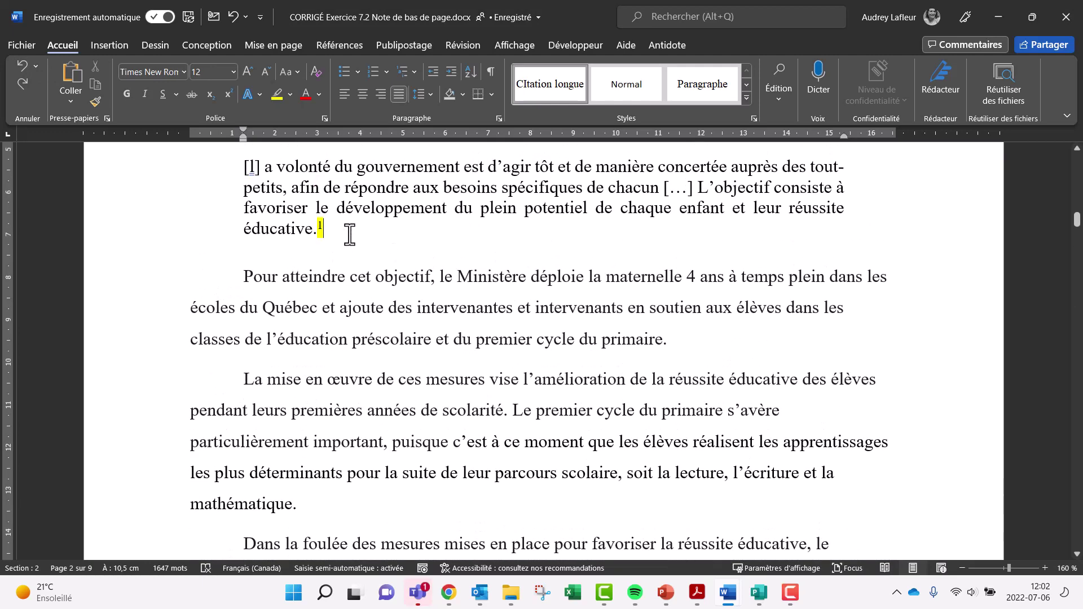
# Switch the document to Draft view (Brouillon) and display the footnotes pane.
pyautogui.scroll(-1, 350, 235)
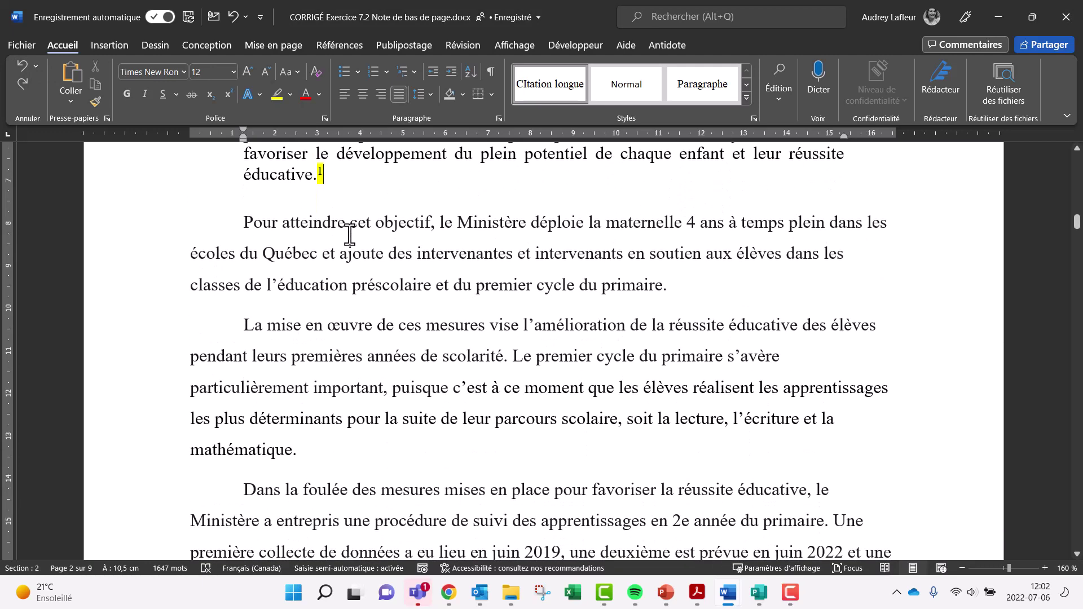
pyautogui.scroll(1, 350, 236)
pyautogui.scroll(-1, 350, 235)
pyautogui.scroll(1, 350, 235)
pyautogui.scroll(-1, 350, 236)
pyautogui.scroll(-6, 380, 285)
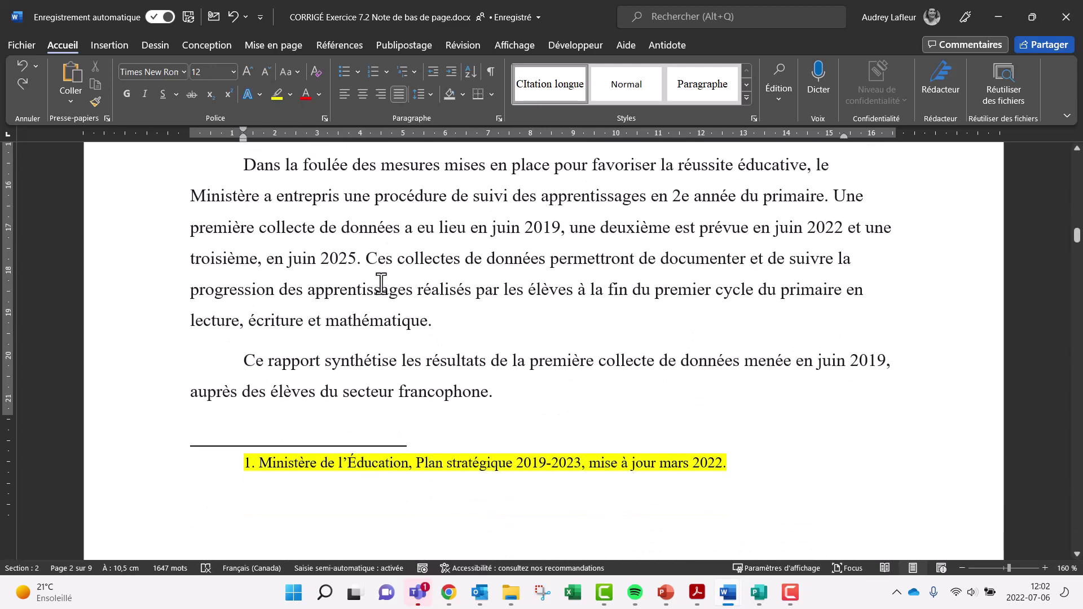
pyautogui.scroll(-1, 381, 282)
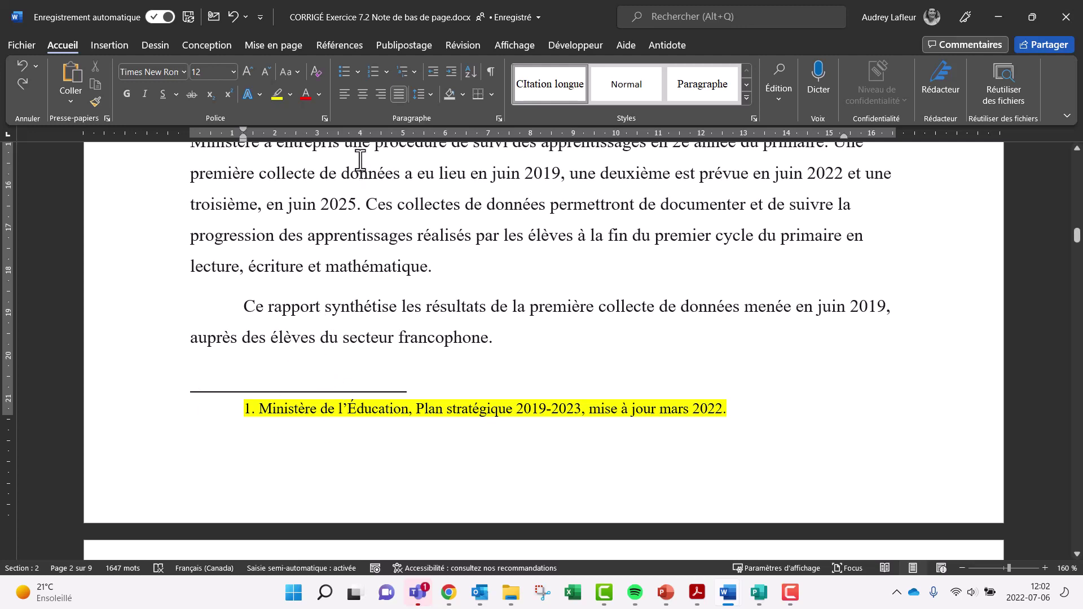
pyautogui.click(514, 46)
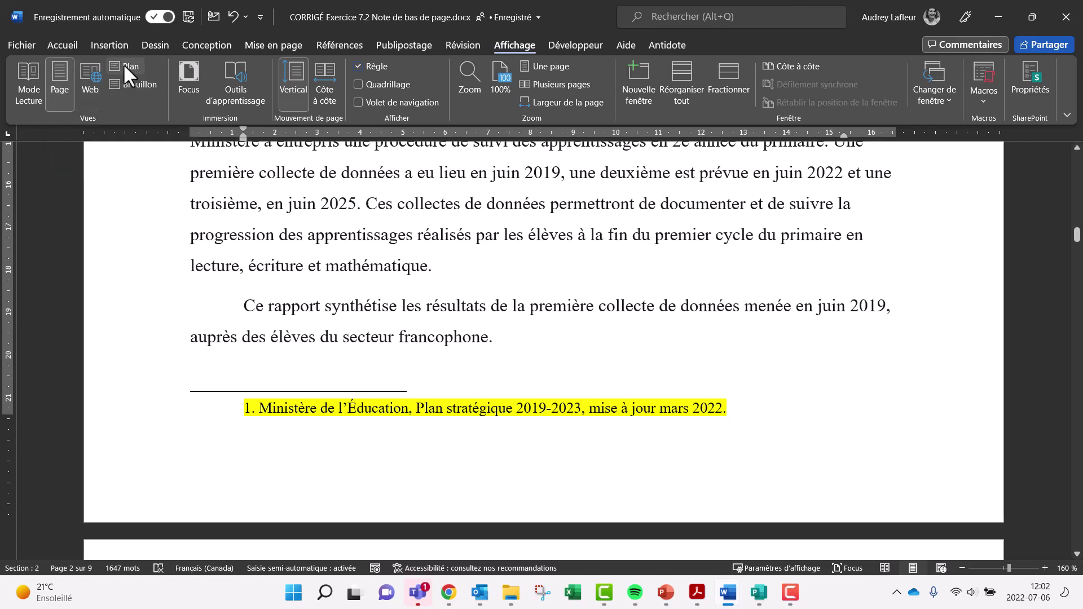
pyautogui.click(131, 83)
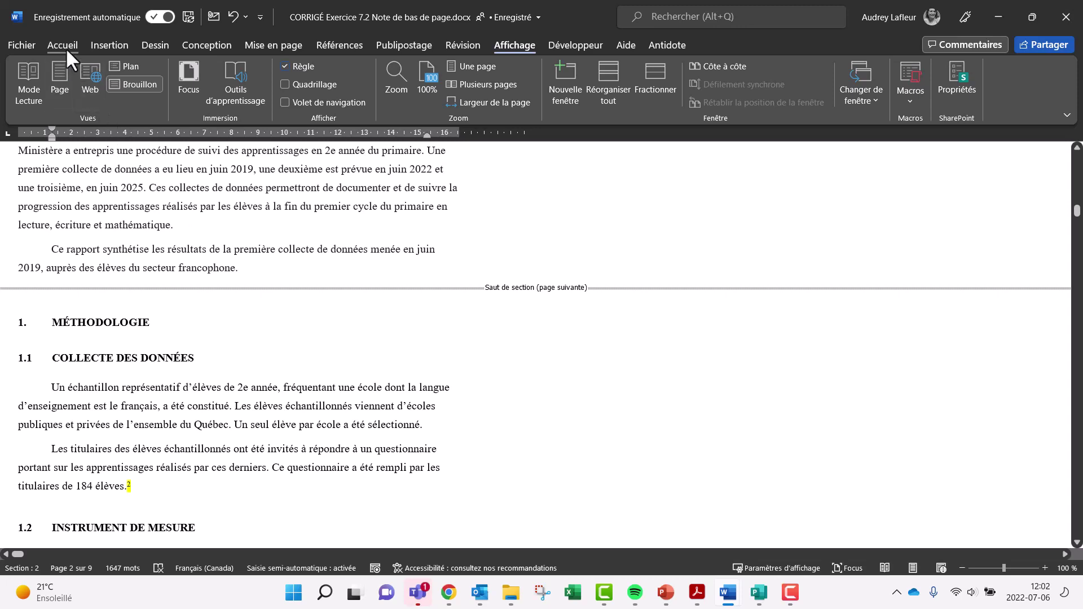
pyautogui.click(339, 45)
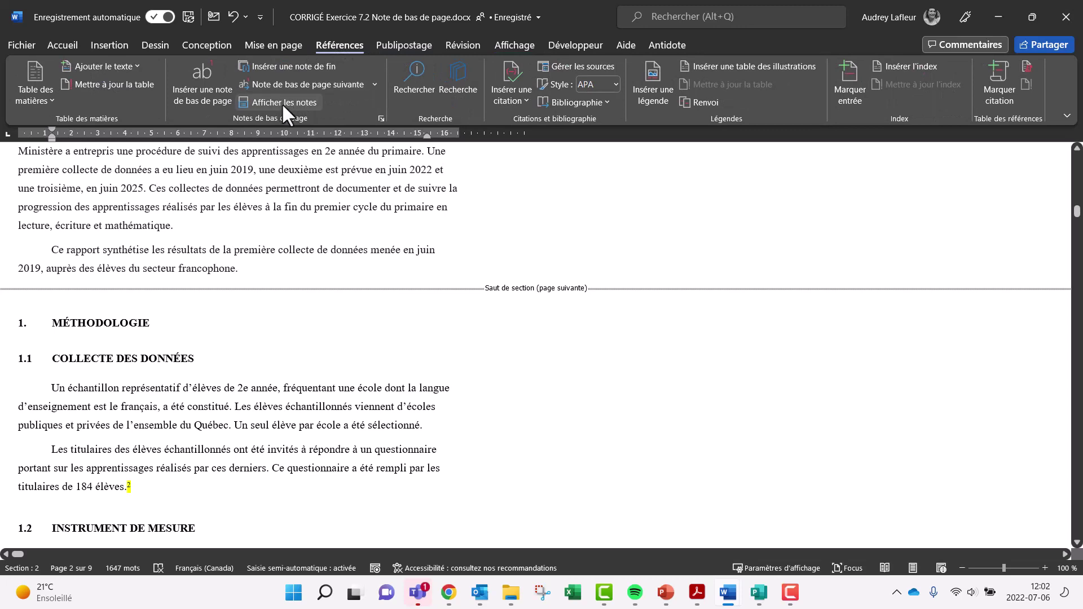
pyautogui.click(279, 104)
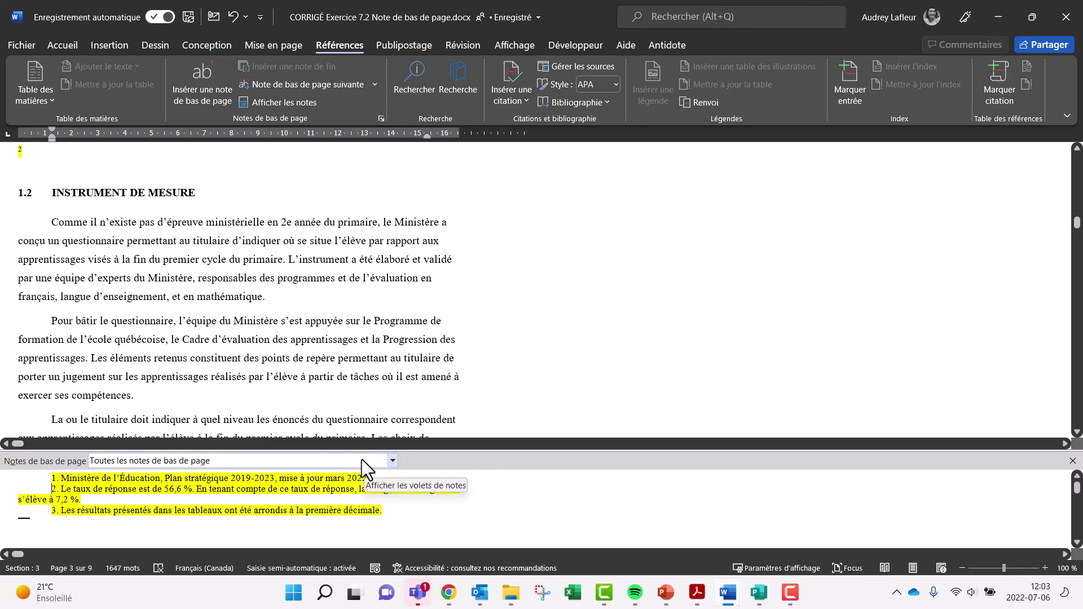
# Delete the line of the "Séparateur de note de bas de page" and return the document to Page view.
pyautogui.click(392, 461)
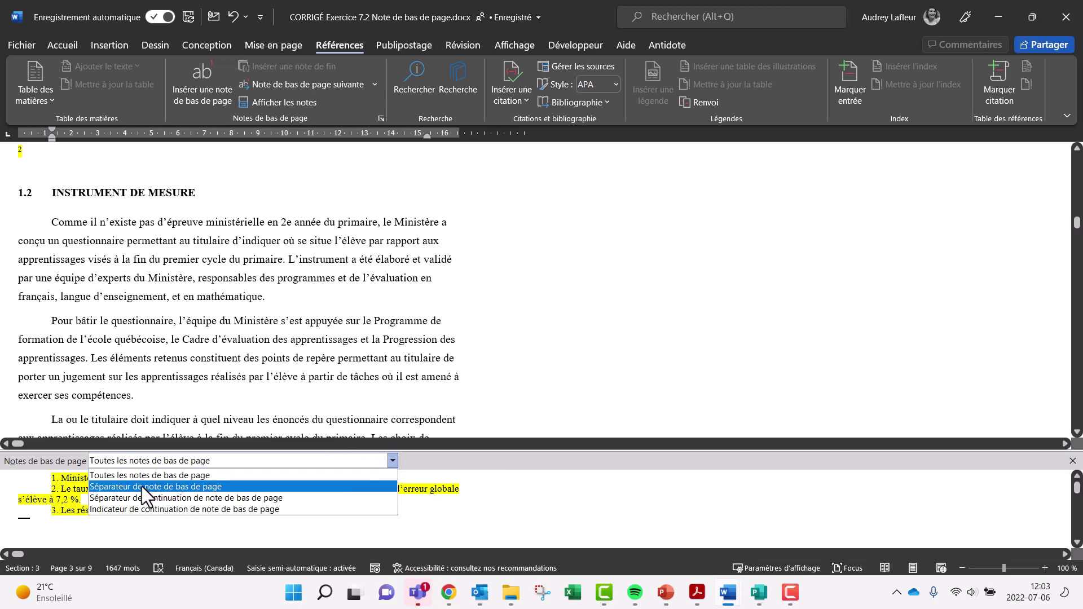
pyautogui.click(206, 488)
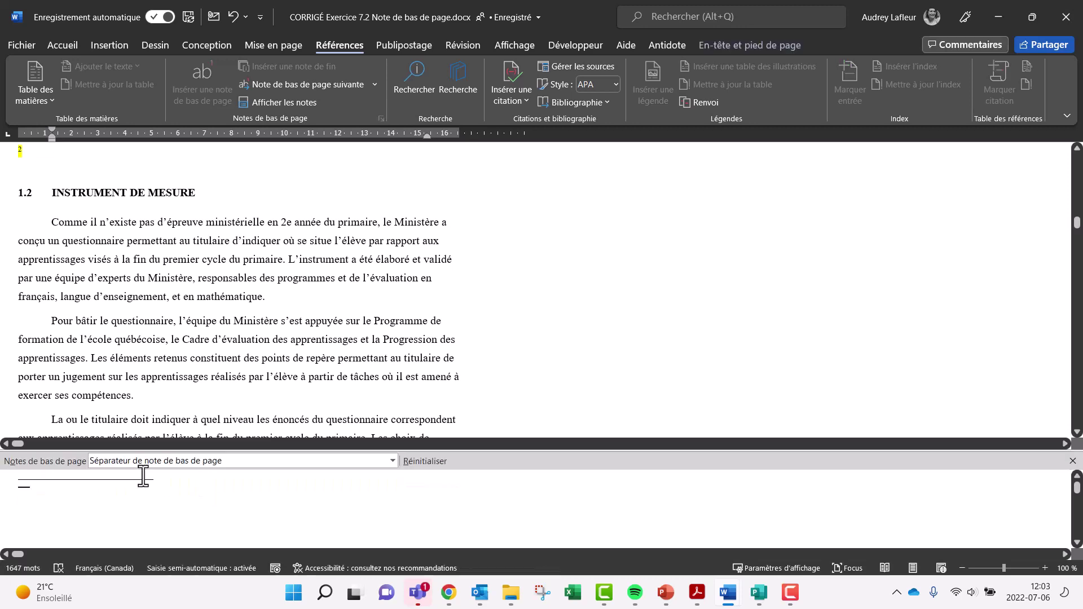
pyautogui.moveTo(18, 476); pyautogui.dragTo(171, 479)
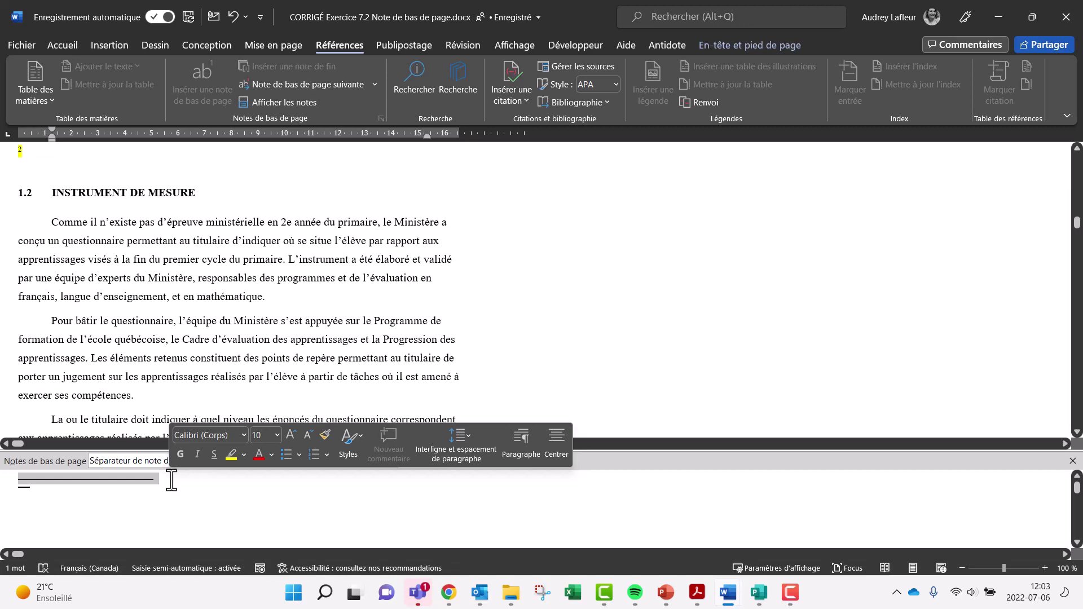
pyautogui.press('Delete')
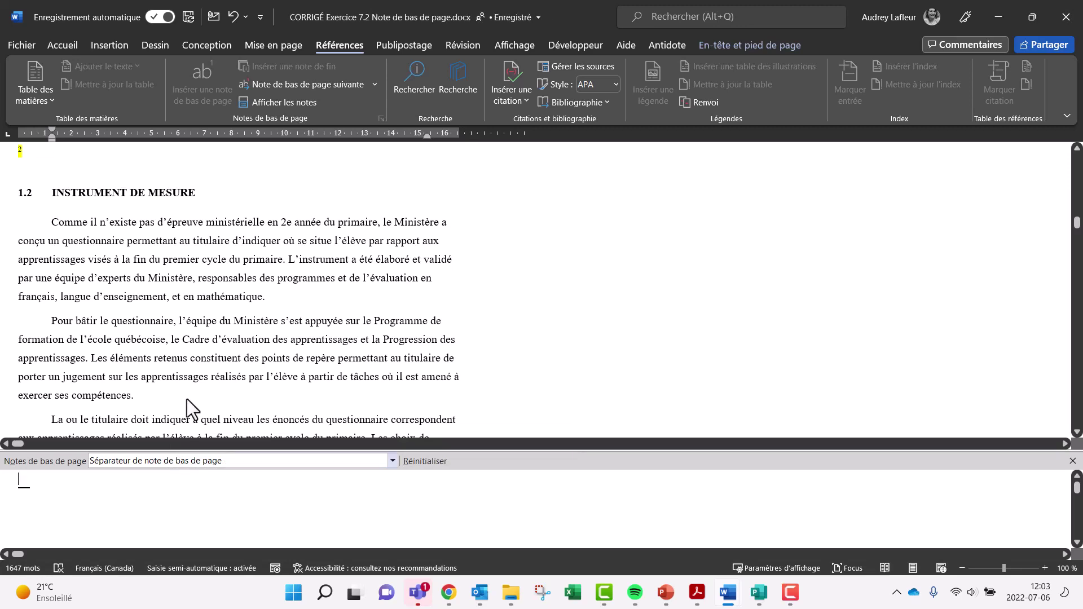
pyautogui.click(530, 45)
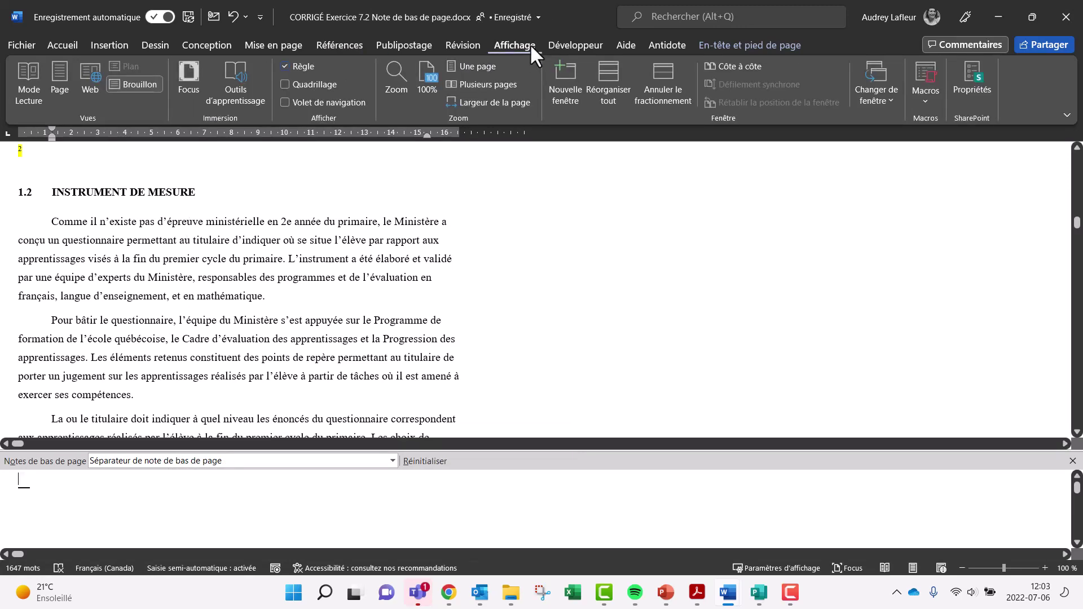
pyautogui.click(58, 73)
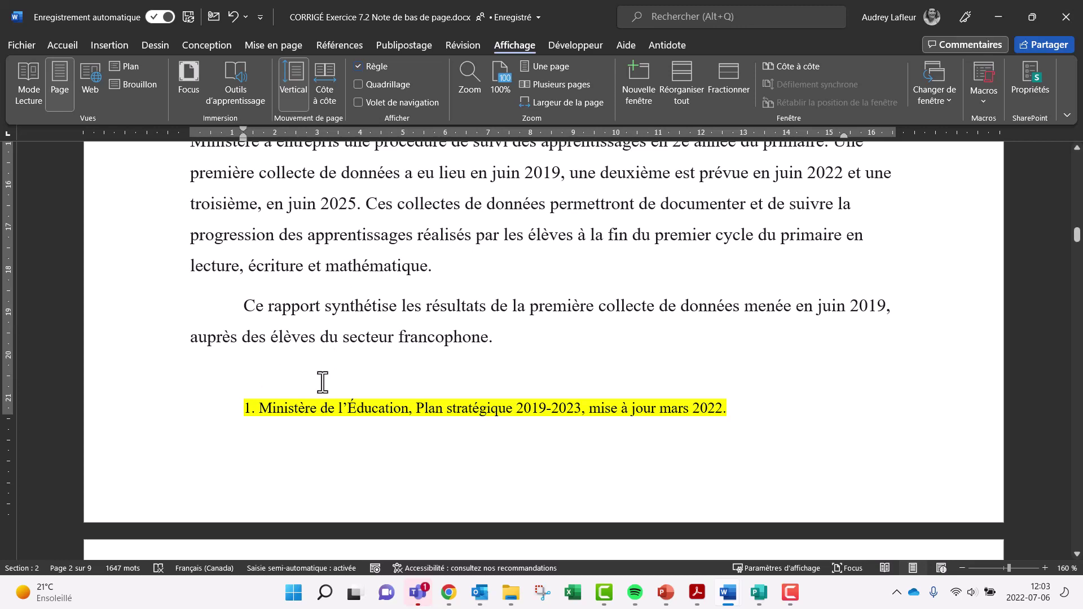
# Undo the deletion of the footnote separator line and check footnote 1 on page 2.
pyautogui.click(55, 50)
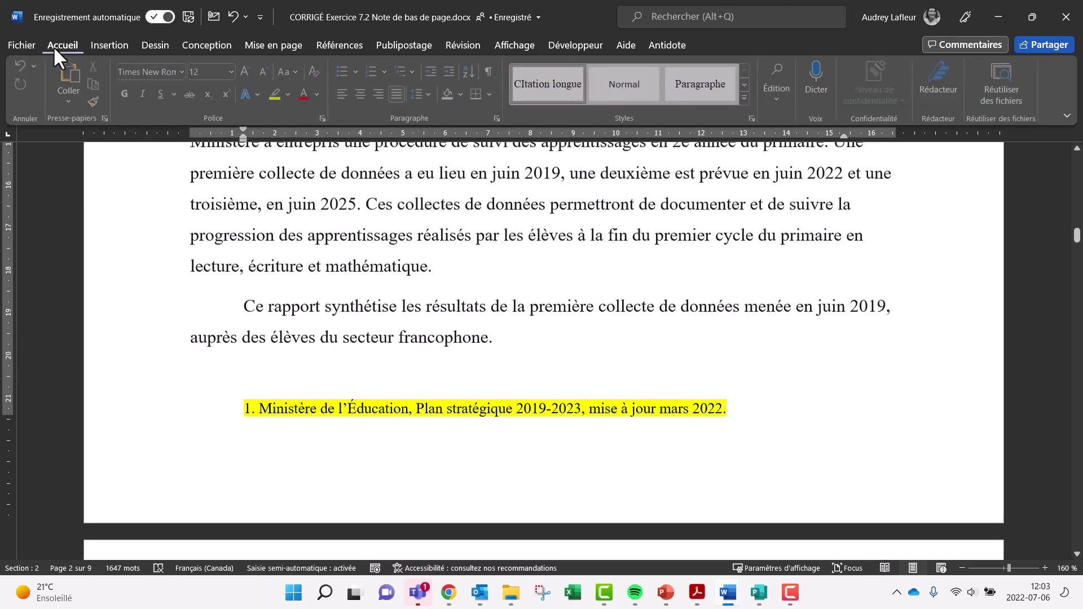
pyautogui.click(22, 58)
pyautogui.scroll(-5, 359, 338)
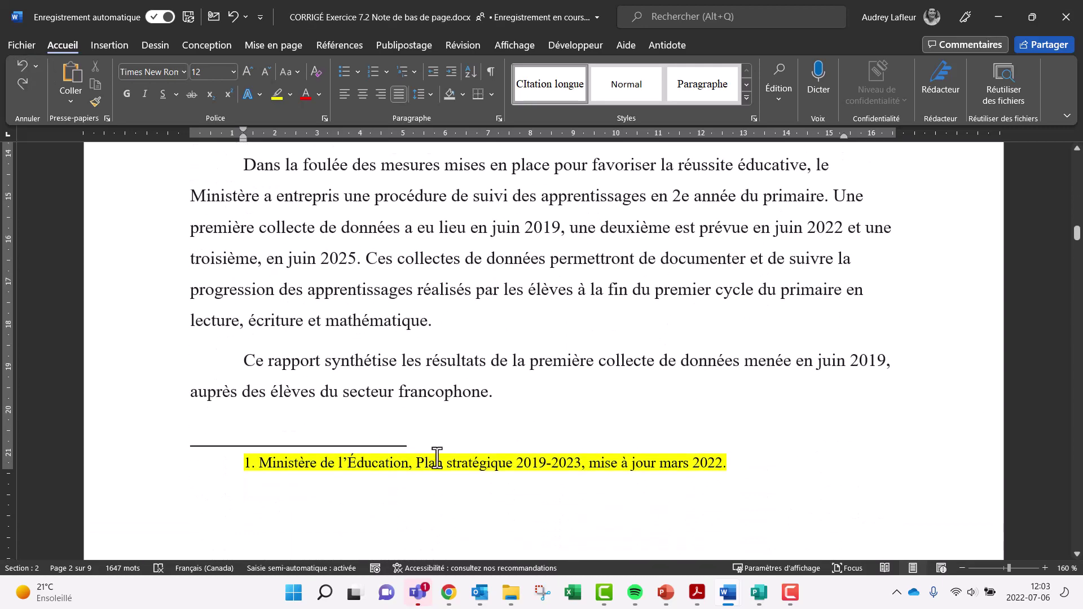
pyautogui.scroll(8, 437, 458)
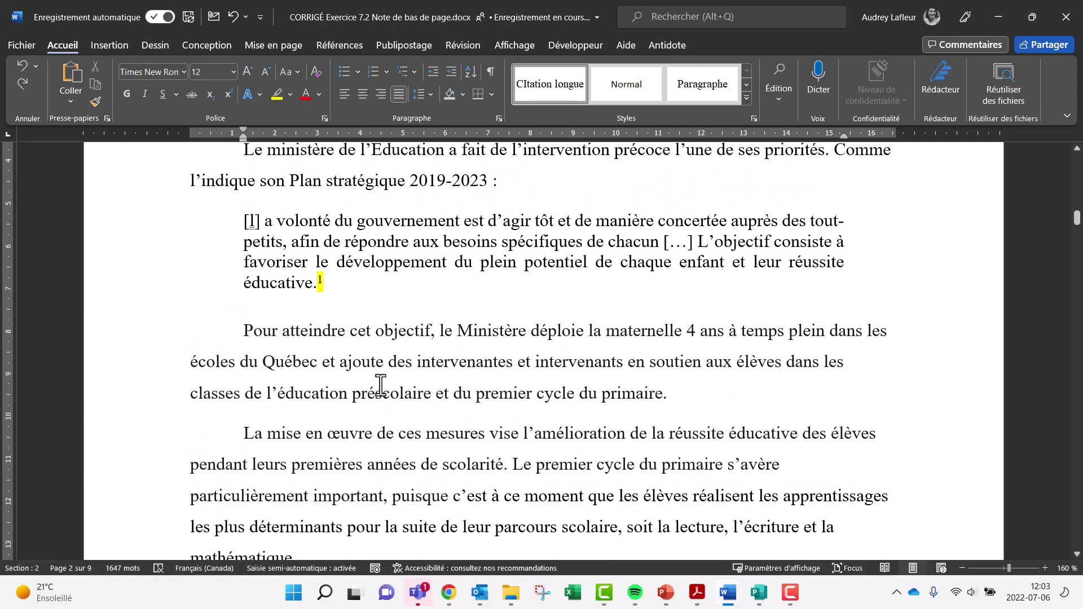